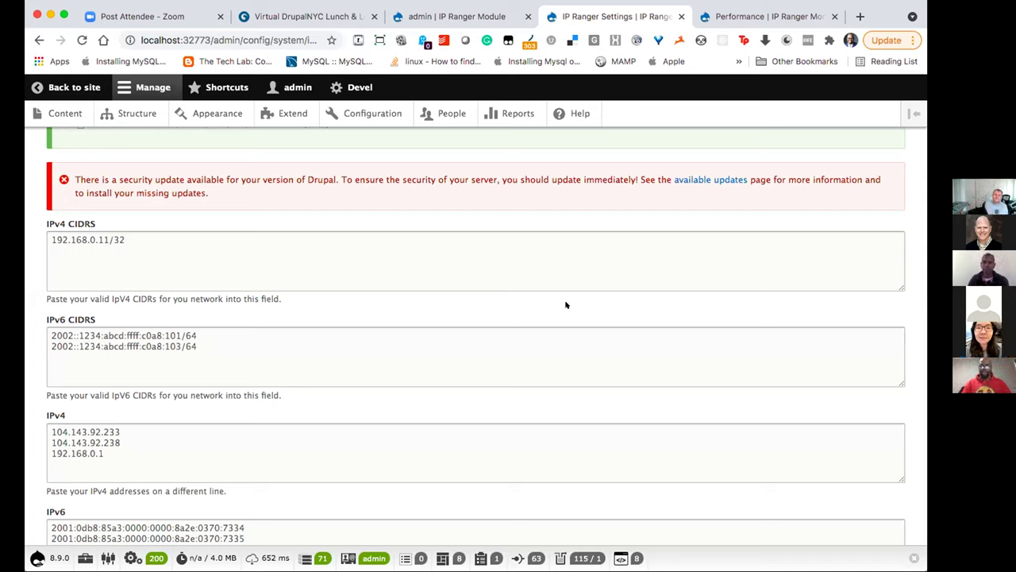
Examine the IPv4 CIDRS, IPv6 CIDRS, IPv4 and IPv6 fields on the settings form and their sample entries
{"action": "scroll", "coordinate": [566, 304], "scroll_direction": "up", "scroll_amount": 1}
{"action": "scroll", "coordinate": [565, 304], "scroll_direction": "up", "scroll_amount": 5}
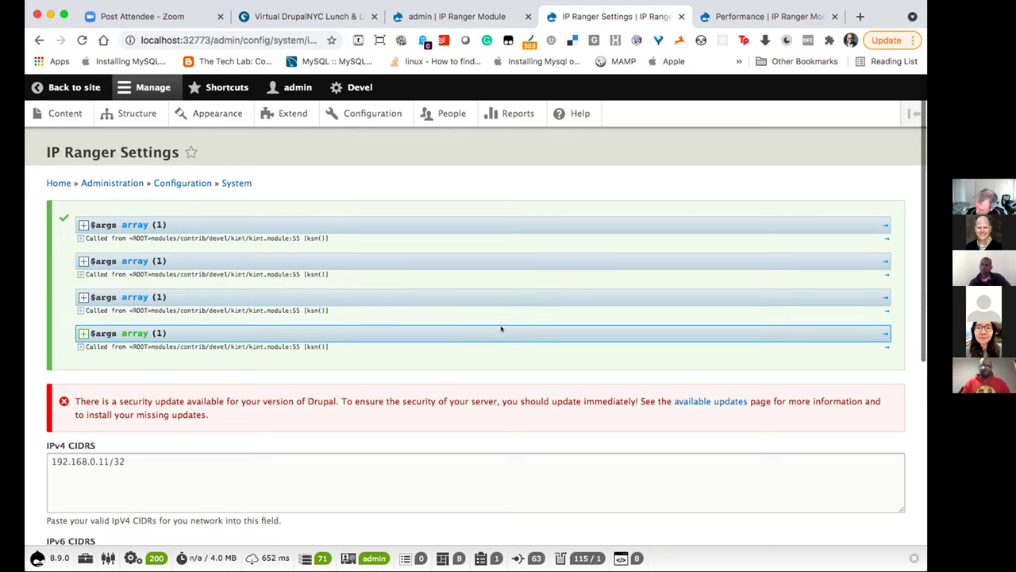
{"action": "scroll", "coordinate": [502, 329], "scroll_direction": "down", "scroll_amount": 4}
{"action": "scroll", "coordinate": [501, 328], "scroll_direction": "down", "scroll_amount": 3}
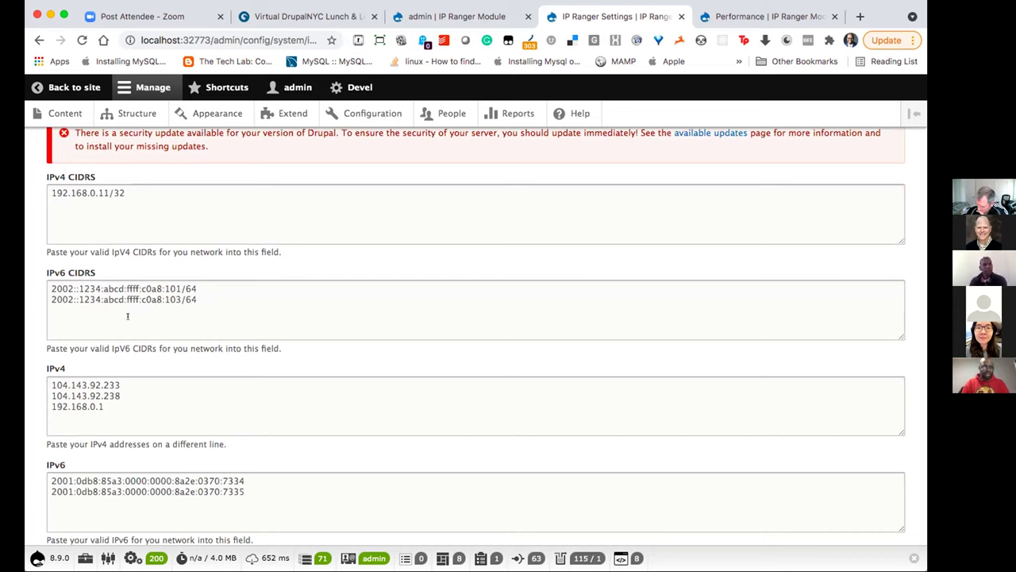
{"action": "double_click", "coordinate": [93, 395]}
{"action": "left_click", "coordinate": [93, 395]}
{"action": "double_click", "coordinate": [92, 395]}
{"action": "triple_click", "coordinate": [93, 395]}
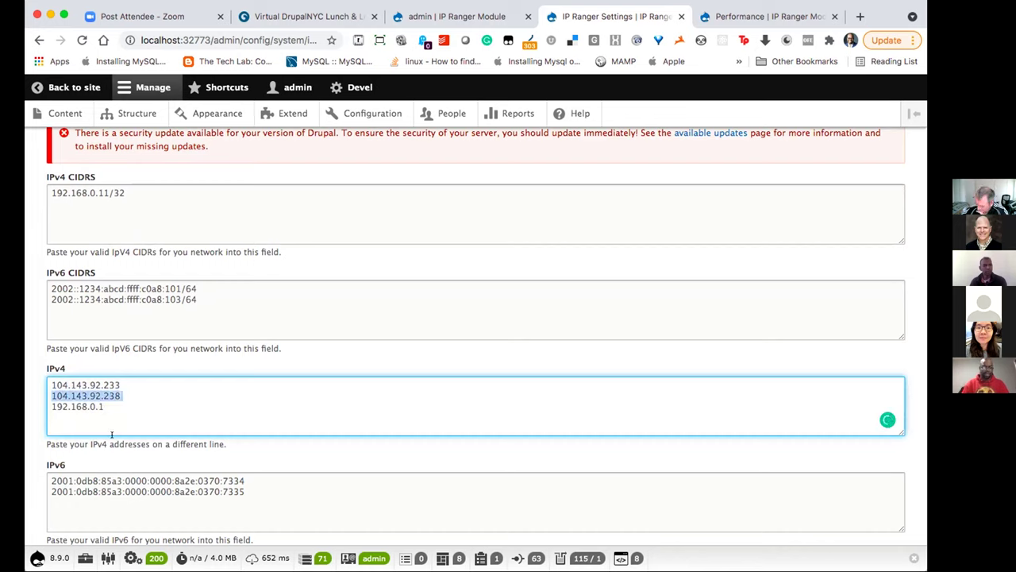
{"action": "triple_click", "coordinate": [123, 486]}
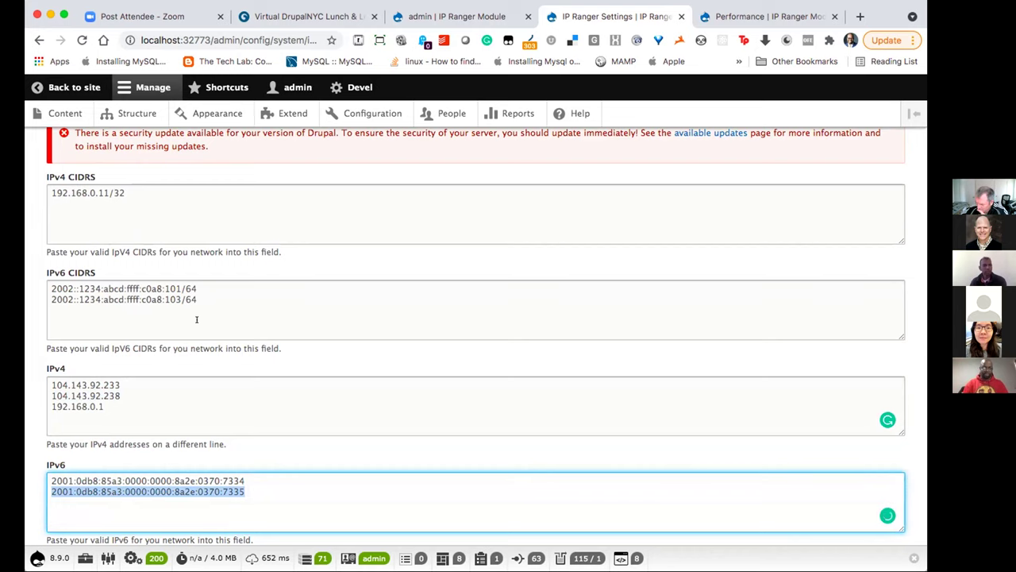
{"action": "left_click", "coordinate": [234, 325]}
{"action": "scroll", "coordinate": [235, 325], "scroll_direction": "up", "scroll_amount": 1}
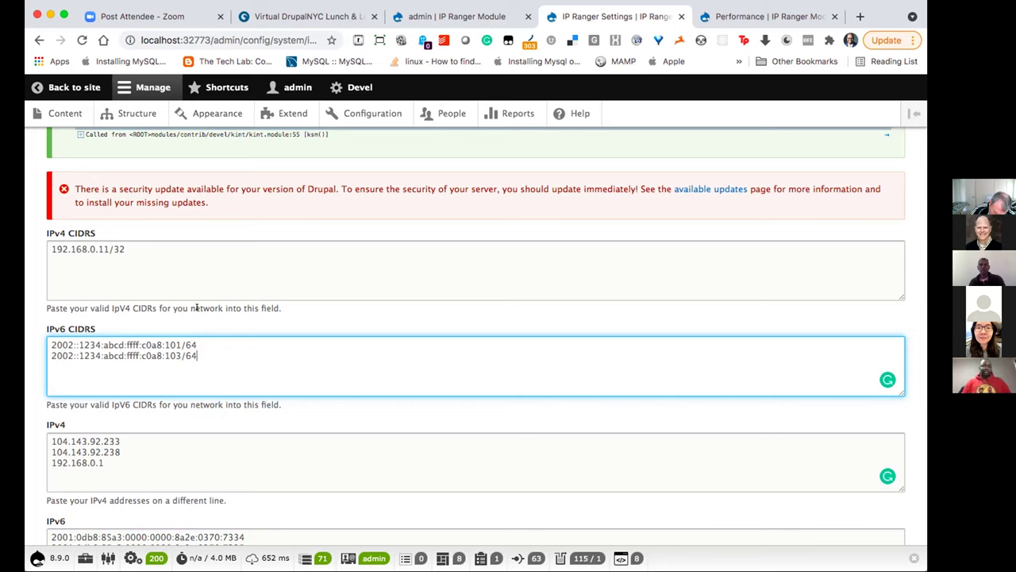
{"action": "left_click", "coordinate": [118, 250]}
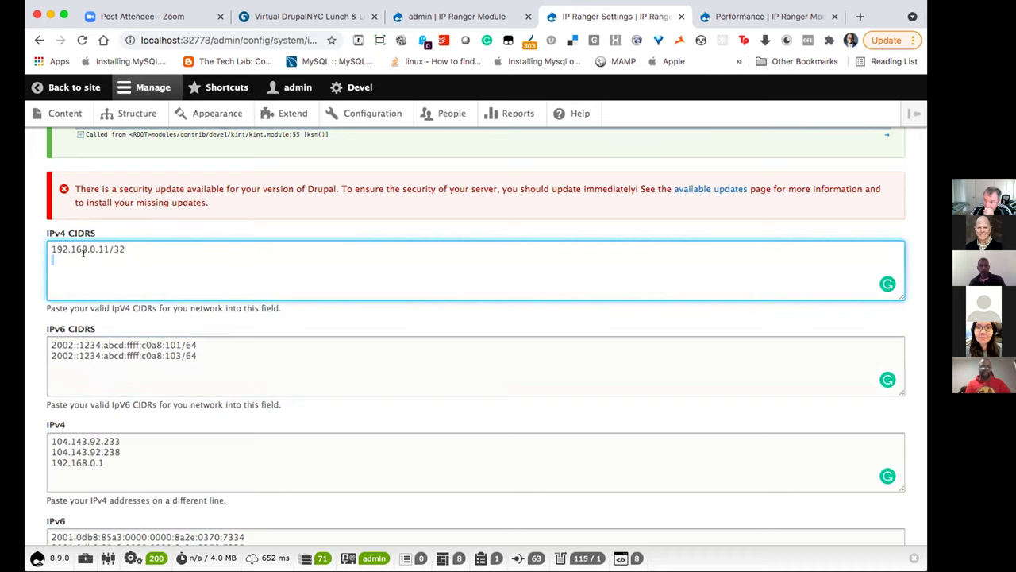
Expand the first $args debug entry and compare its value with the CIDR and IPv4 address fields
{"action": "scroll", "coordinate": [83, 253], "scroll_direction": "up", "scroll_amount": 5}
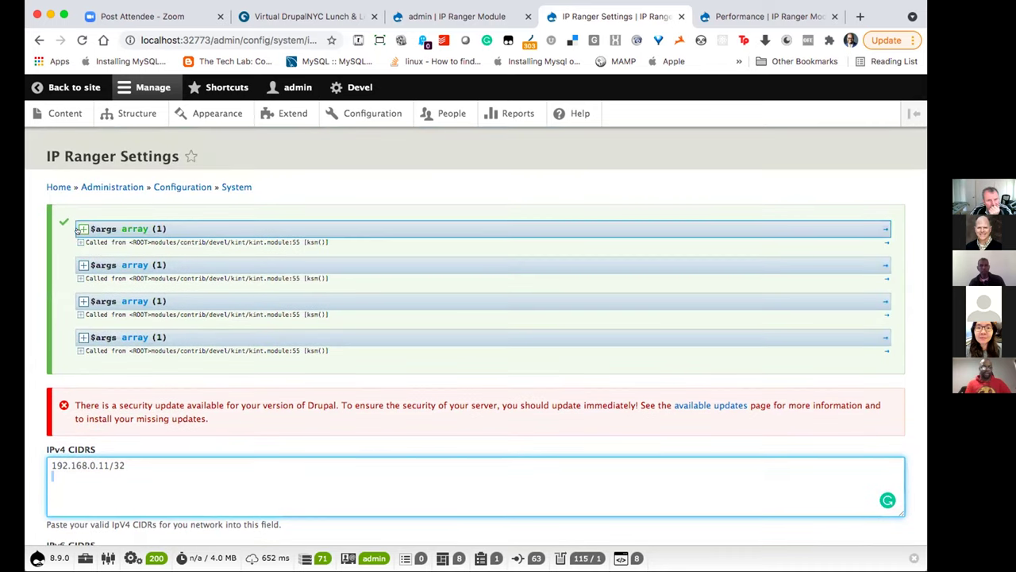
{"action": "left_click", "coordinate": [80, 229]}
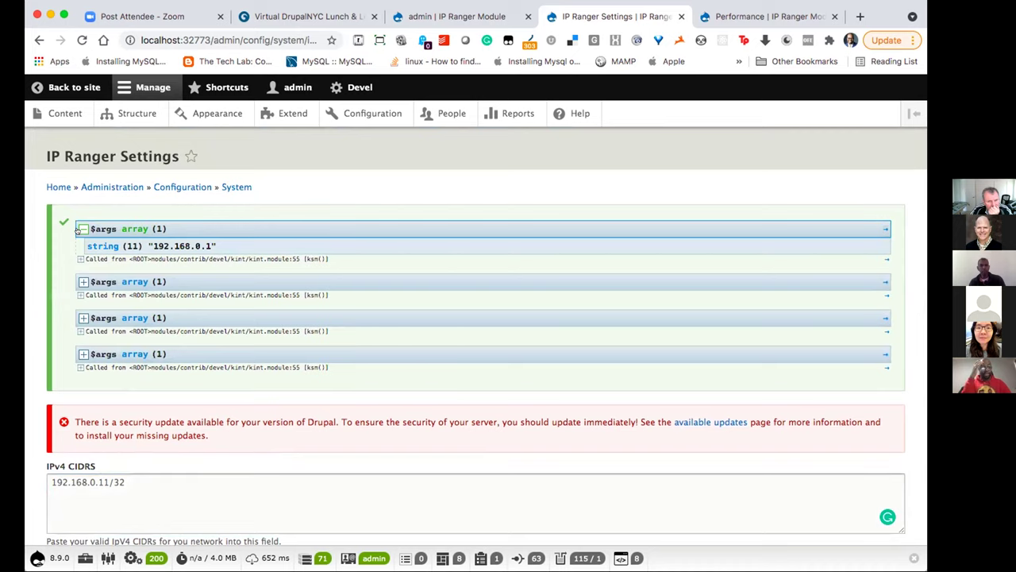
{"action": "left_click", "coordinate": [77, 229]}
{"action": "scroll", "coordinate": [79, 231], "scroll_direction": "down", "scroll_amount": 3}
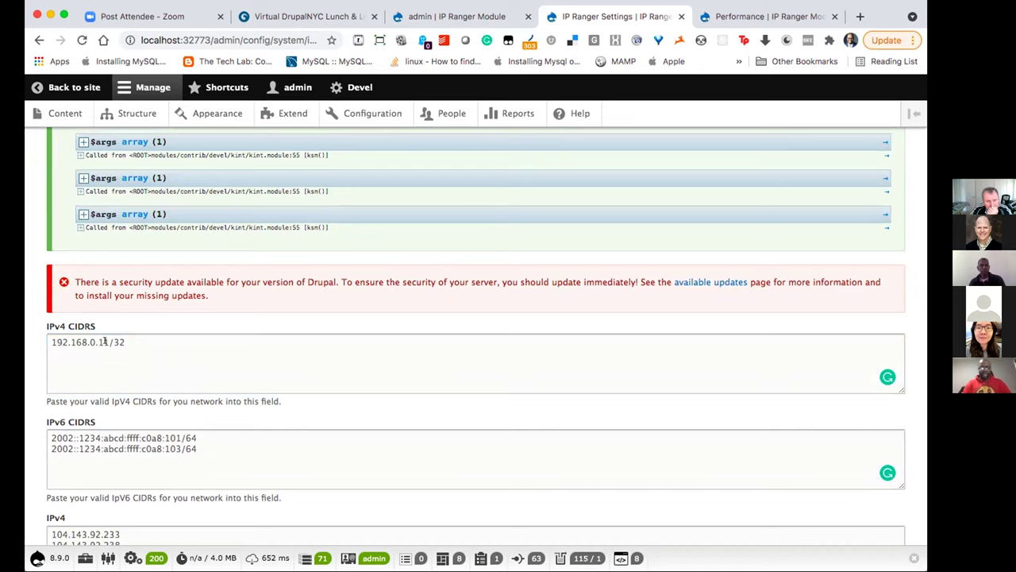
{"action": "scroll", "coordinate": [105, 340], "scroll_direction": "down", "scroll_amount": 1}
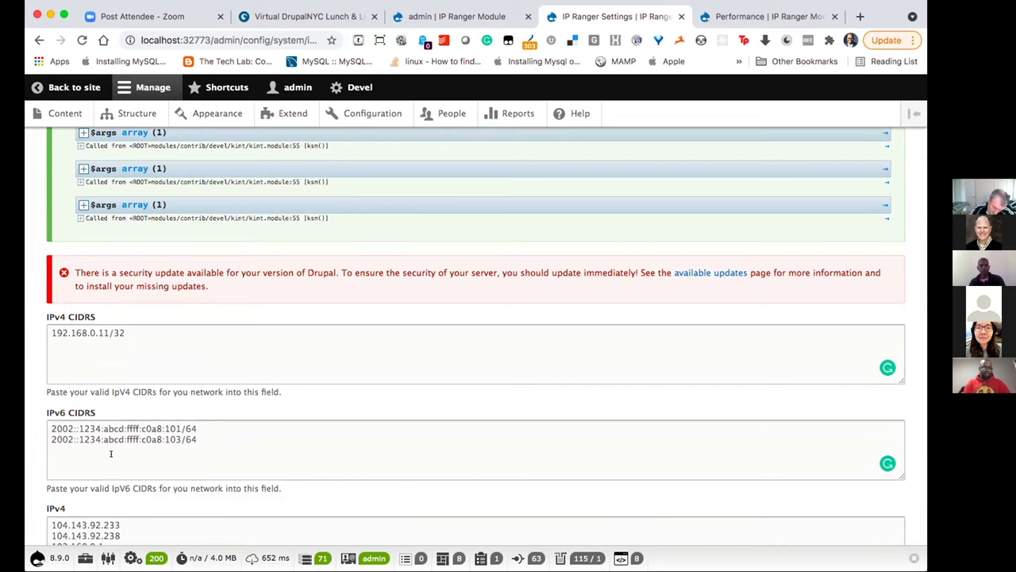
{"action": "scroll", "coordinate": [112, 453], "scroll_direction": "down", "scroll_amount": 5}
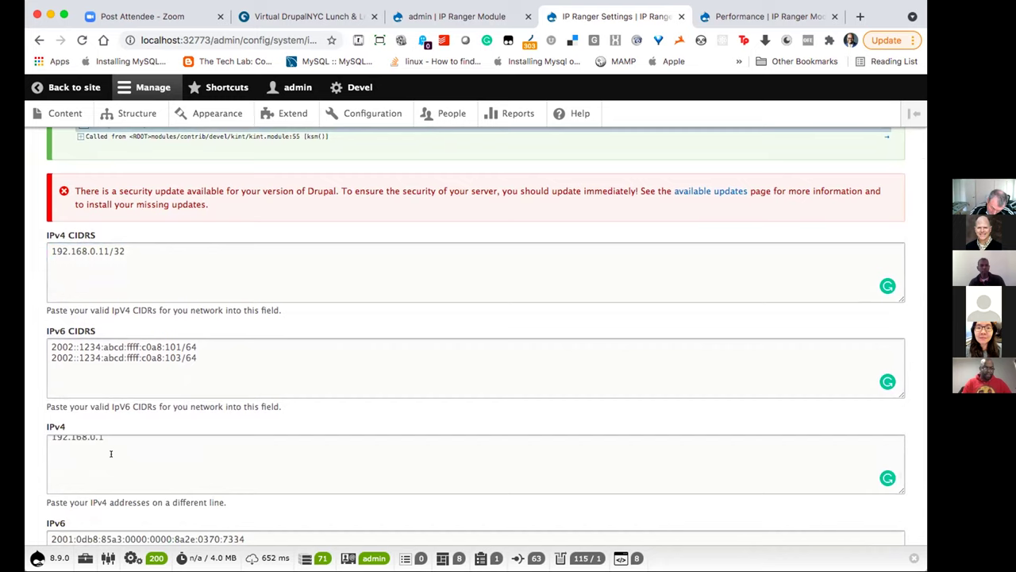
{"action": "scroll", "coordinate": [111, 453], "scroll_direction": "up", "scroll_amount": 2}
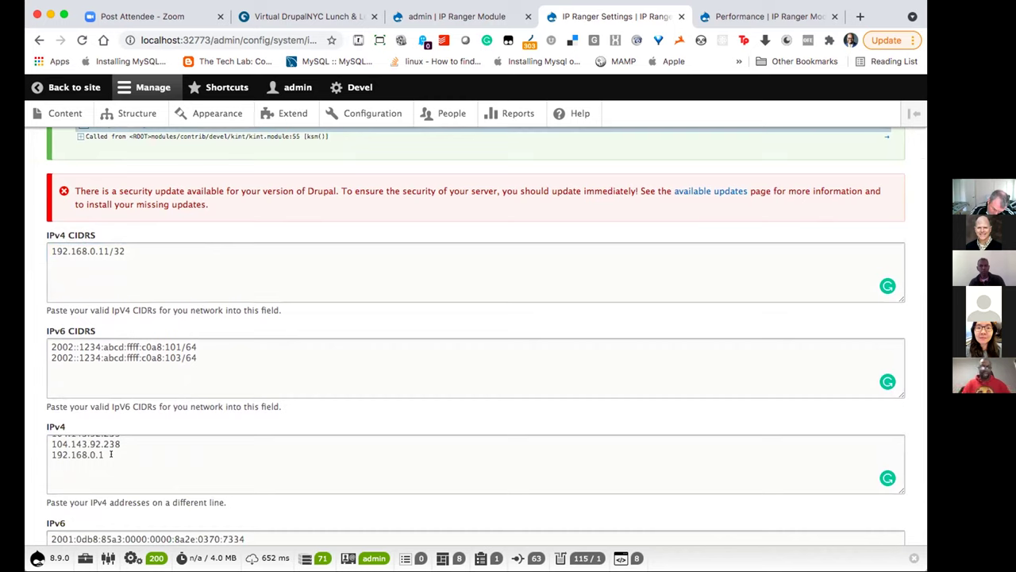
{"action": "scroll", "coordinate": [111, 454], "scroll_direction": "up", "scroll_amount": 1}
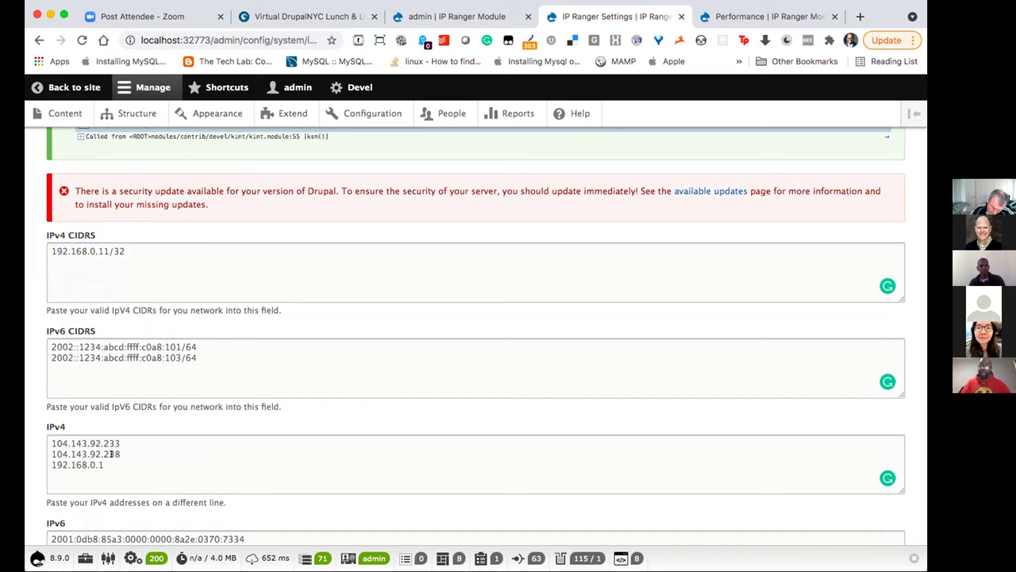
{"action": "scroll", "coordinate": [32, 432], "scroll_direction": "down", "scroll_amount": 1}
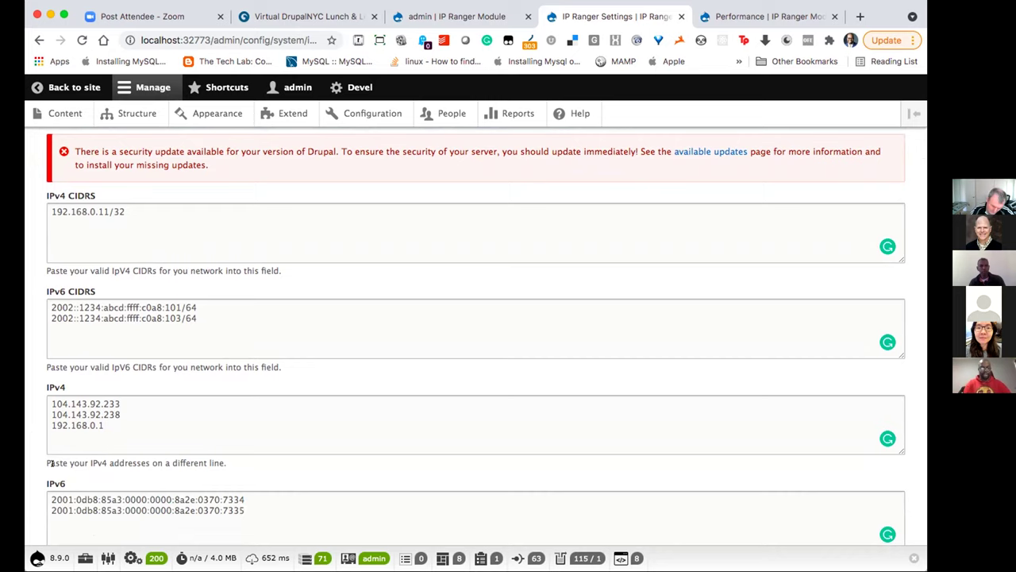
{"action": "scroll", "coordinate": [52, 463], "scroll_direction": "up", "scroll_amount": 2}
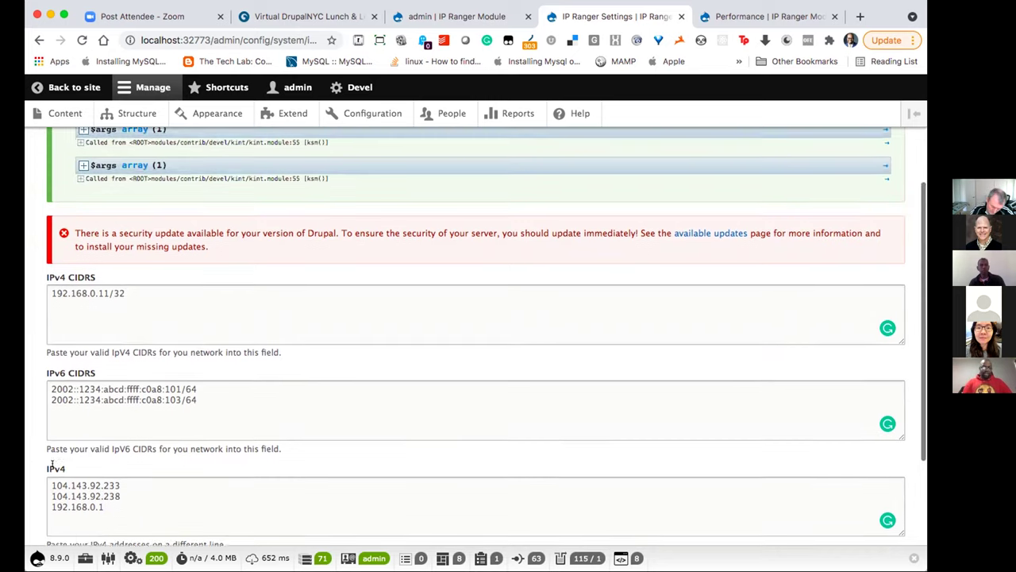
{"action": "scroll", "coordinate": [52, 463], "scroll_direction": "up", "scroll_amount": 3}
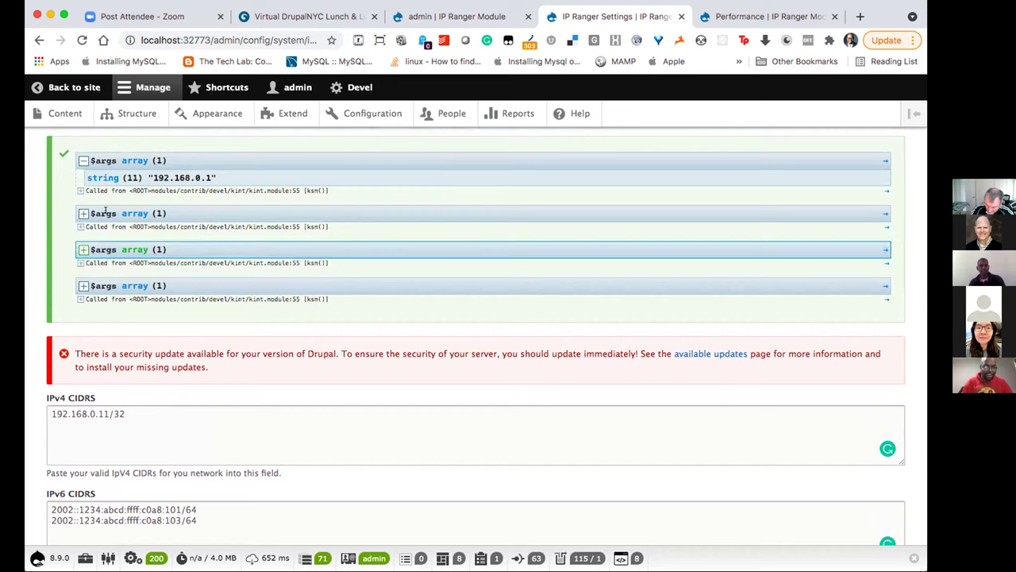
Expand the fourth $args debug entry and review its result alongside the IP address in the first entry
{"action": "scroll", "coordinate": [96, 282], "scroll_direction": "down", "scroll_amount": 1}
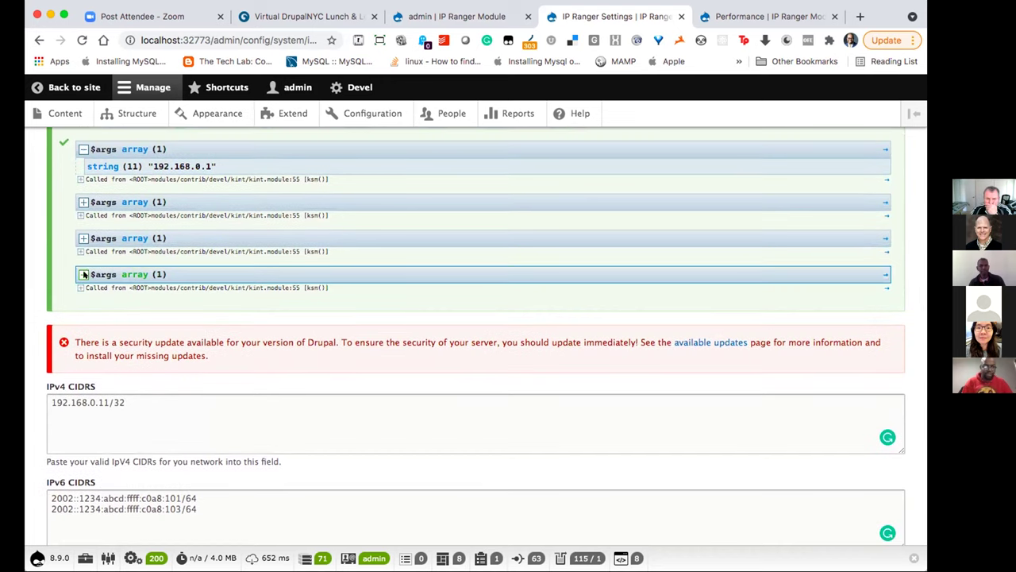
{"action": "left_click", "coordinate": [83, 274]}
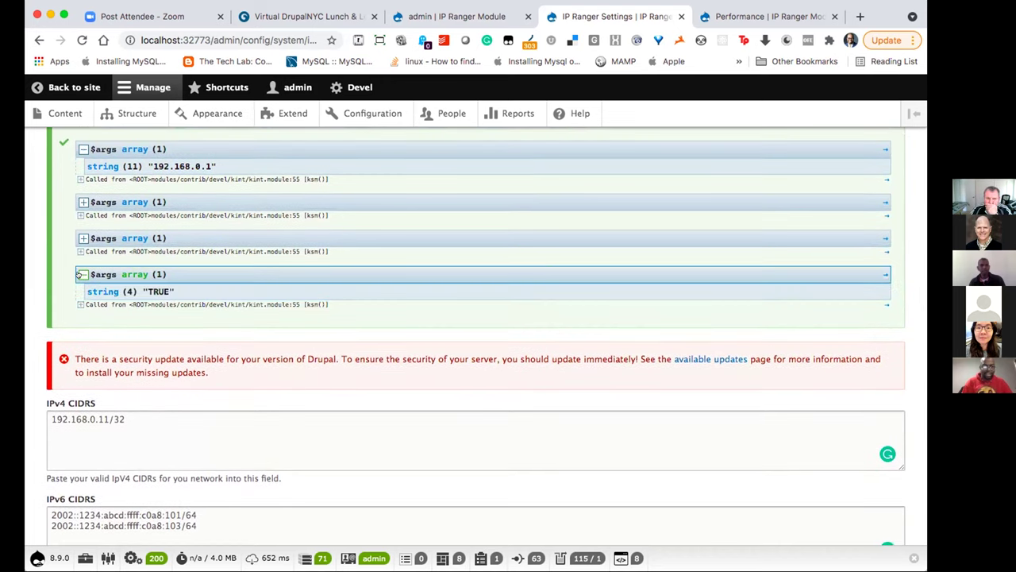
{"action": "scroll", "coordinate": [80, 274], "scroll_direction": "down", "scroll_amount": 5}
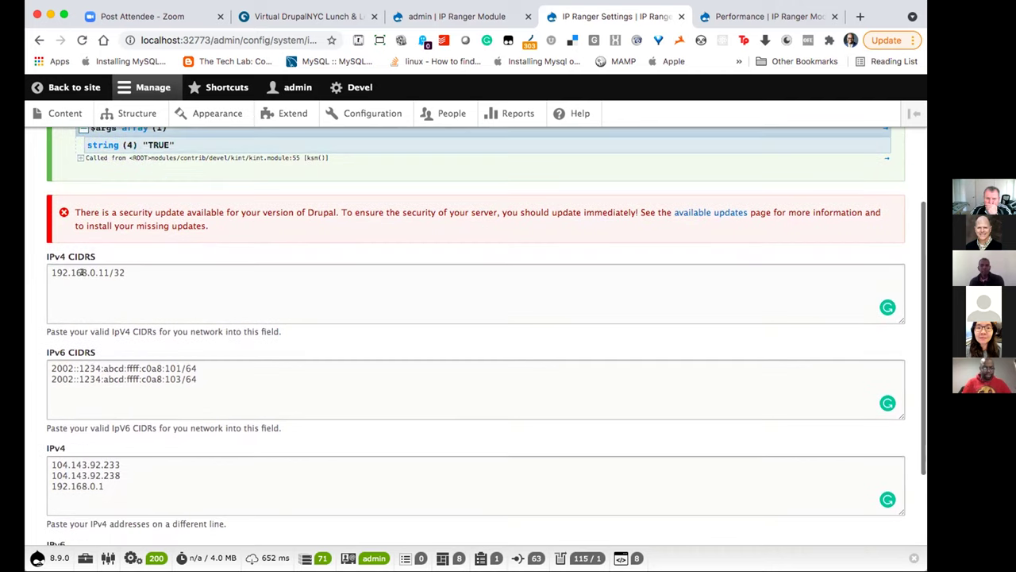
{"action": "scroll", "coordinate": [82, 272], "scroll_direction": "up", "scroll_amount": 5}
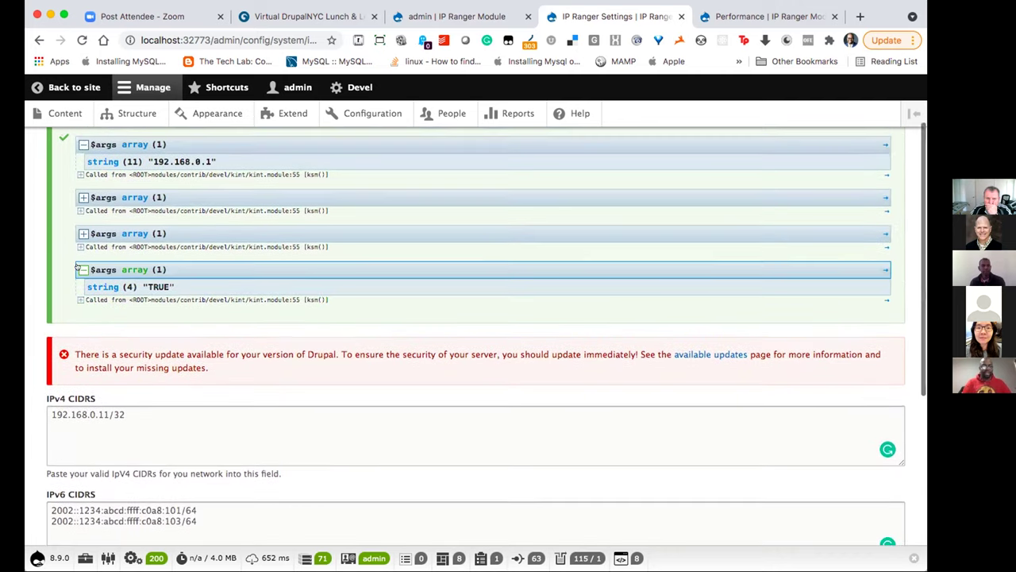
{"action": "scroll", "coordinate": [78, 269], "scroll_direction": "up", "scroll_amount": 2}
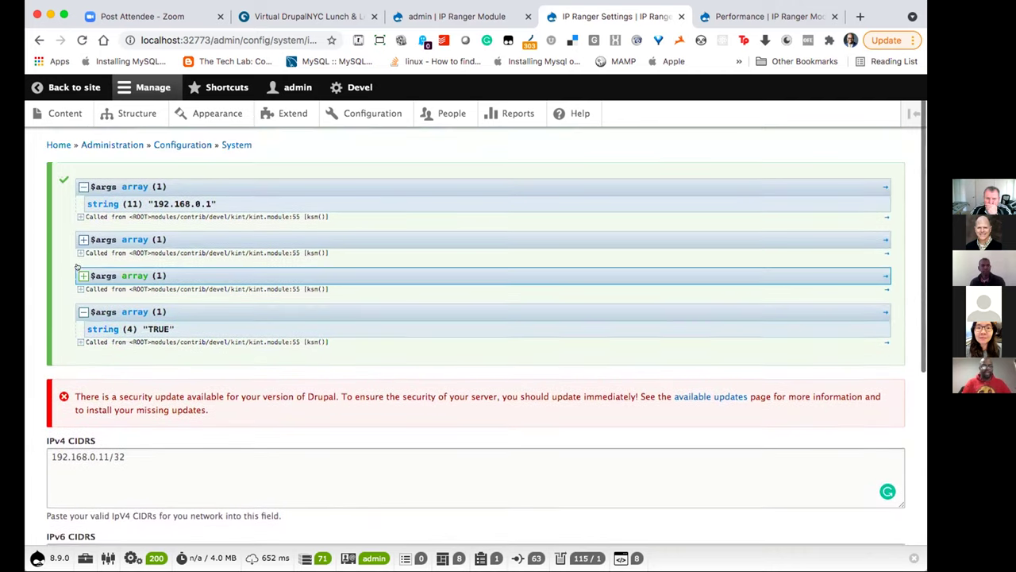
{"action": "double_click", "coordinate": [178, 203]}
Copy and delete the address 192.168.0.1 from the IPv4 list, and save the configuration
{"action": "scroll", "coordinate": [178, 199], "scroll_direction": "down", "scroll_amount": 8}
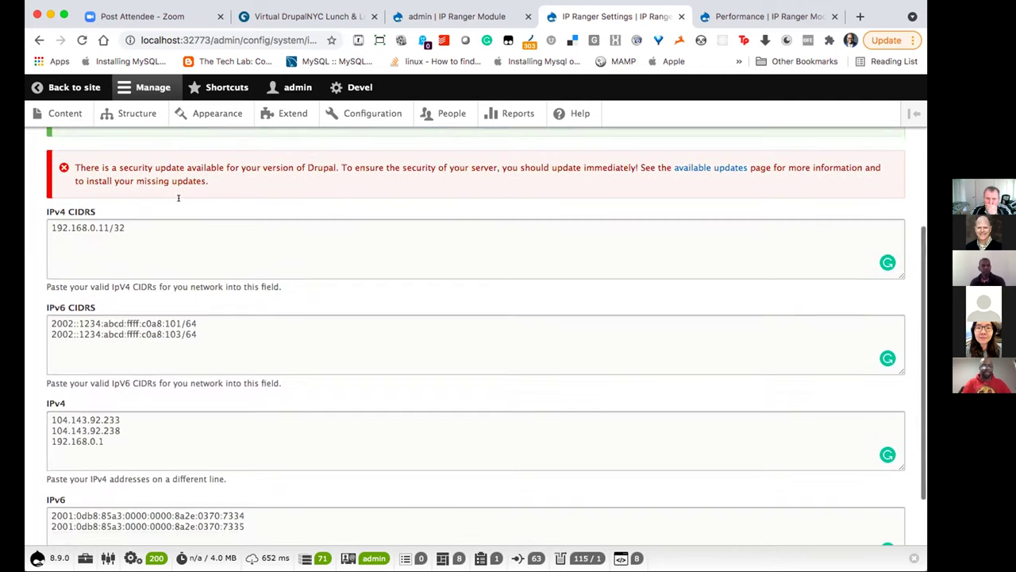
{"action": "double_click", "coordinate": [102, 418]}
{"action": "key", "text": "super+c"}
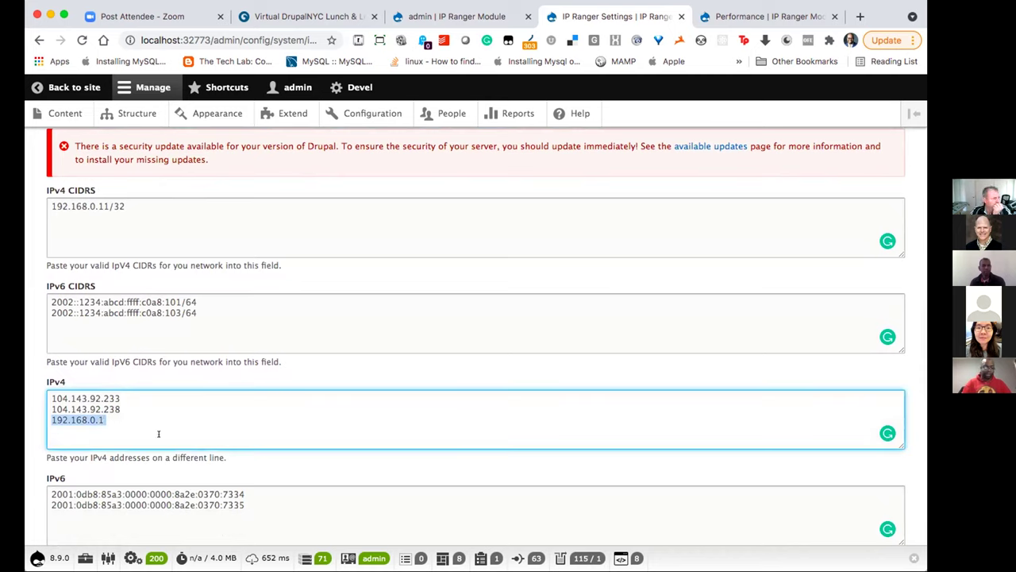
{"action": "key", "text": "BackSpace"}
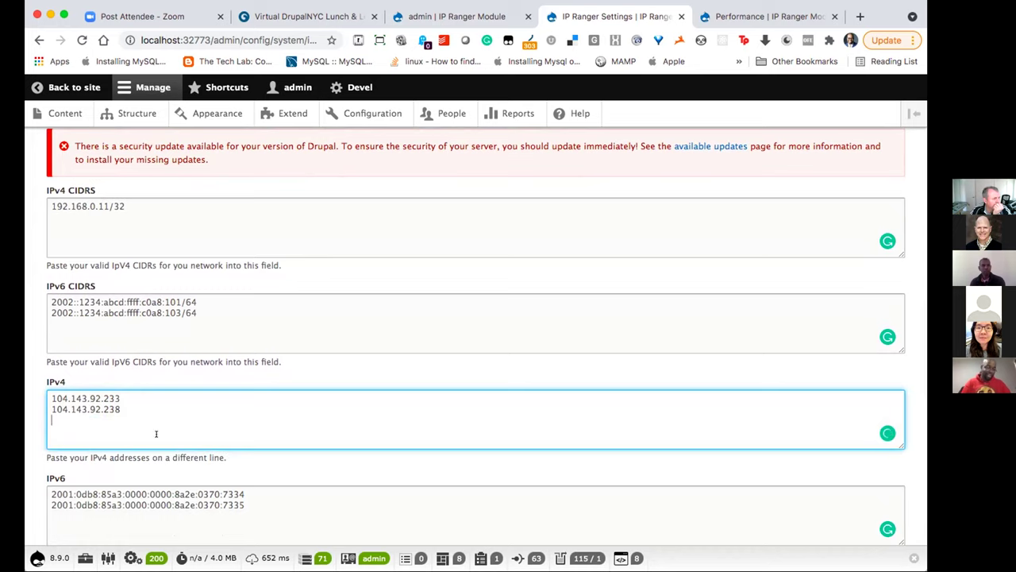
{"action": "left_click", "coordinate": [37, 444]}
{"action": "scroll", "coordinate": [39, 445], "scroll_direction": "down", "scroll_amount": 3}
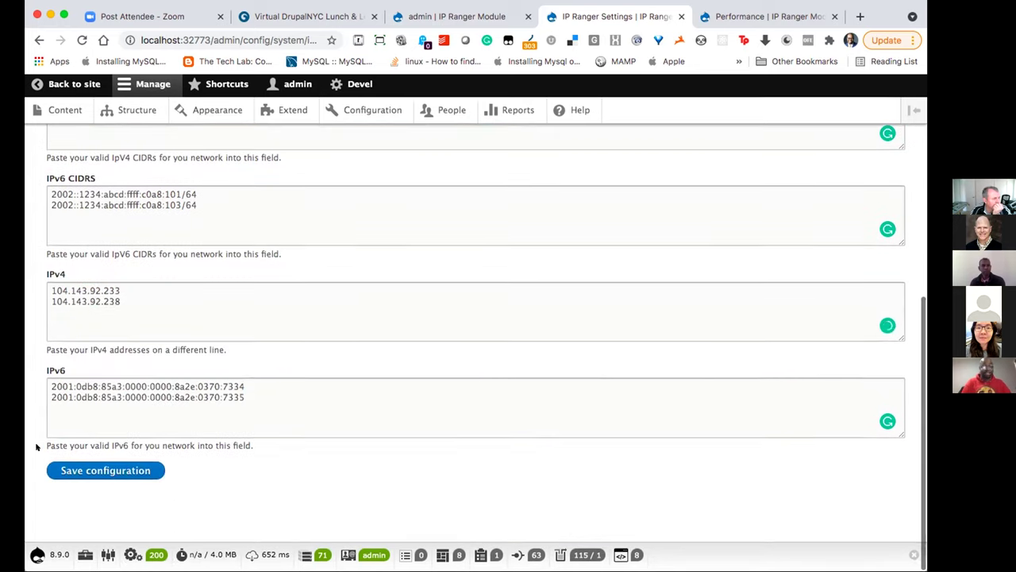
{"action": "left_click", "coordinate": [73, 472]}
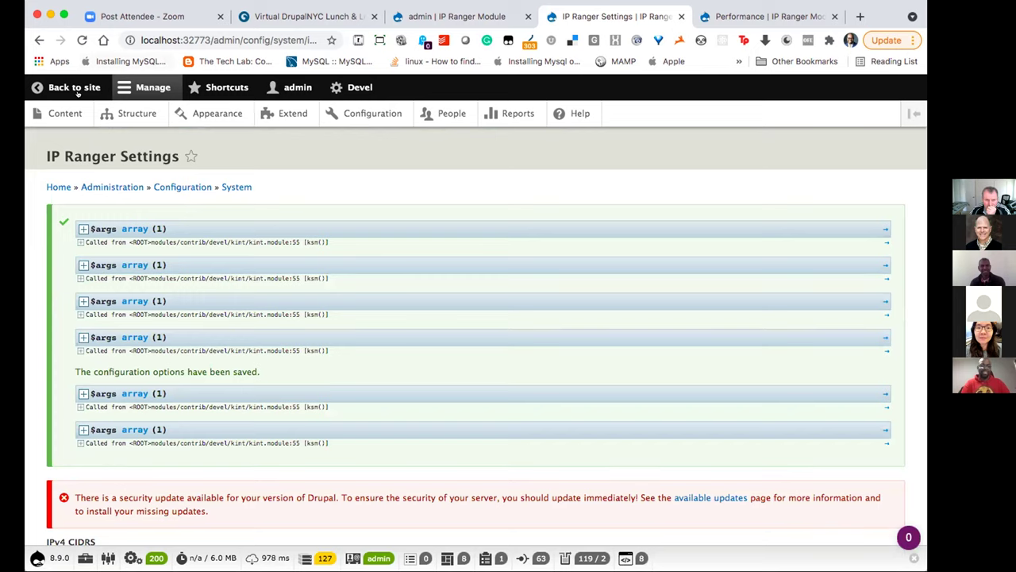
Reload the settings page and expand the fourth $args debug entry to check the result with 192.168.0.1 removed
{"action": "left_click", "coordinate": [81, 39]}
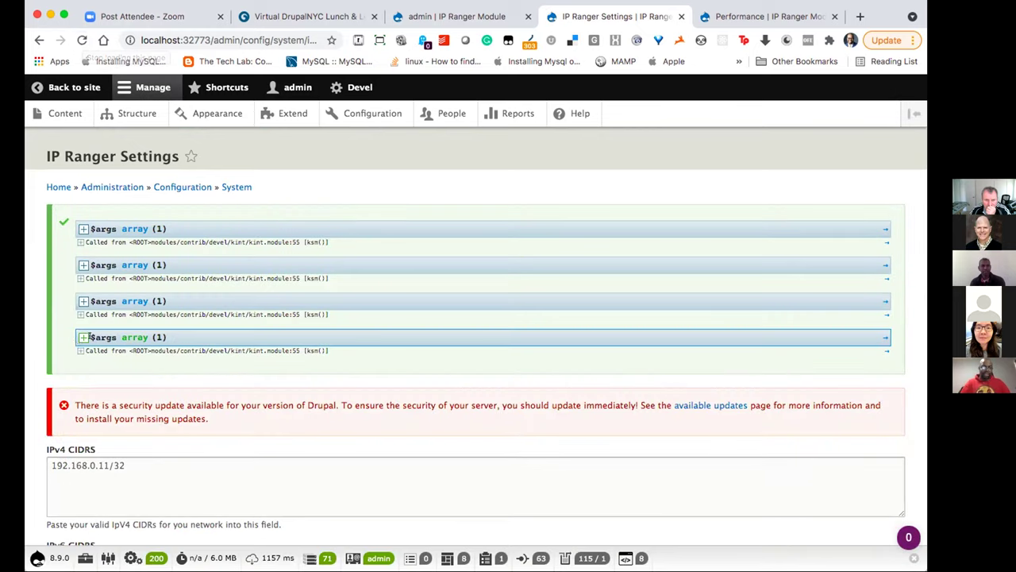
{"action": "left_click", "coordinate": [79, 339]}
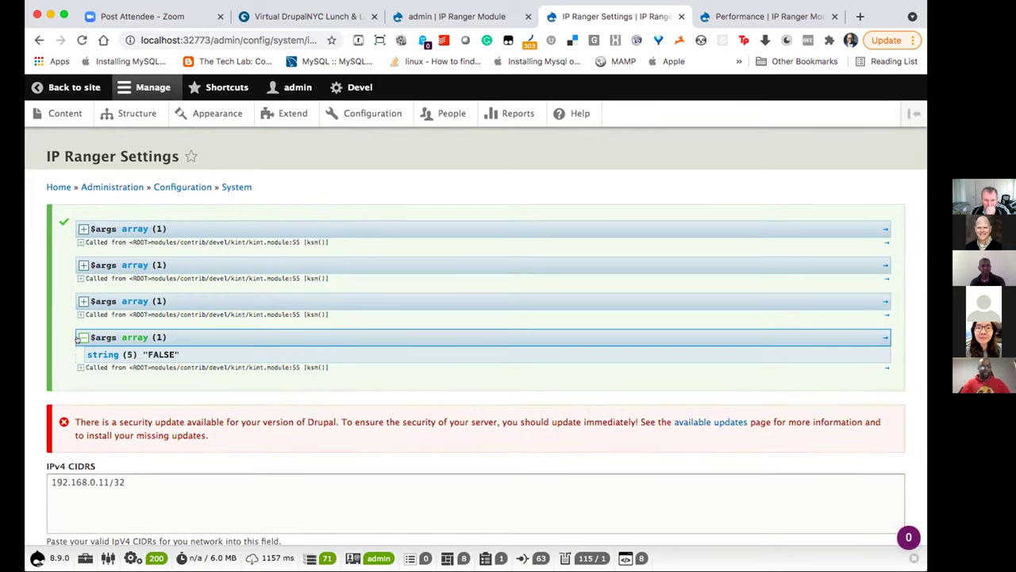
Paste 192.168.0.1 back into the IPv4 list below 104.143.92.238 and save the configuration
{"action": "scroll", "coordinate": [79, 339], "scroll_direction": "down", "scroll_amount": 5}
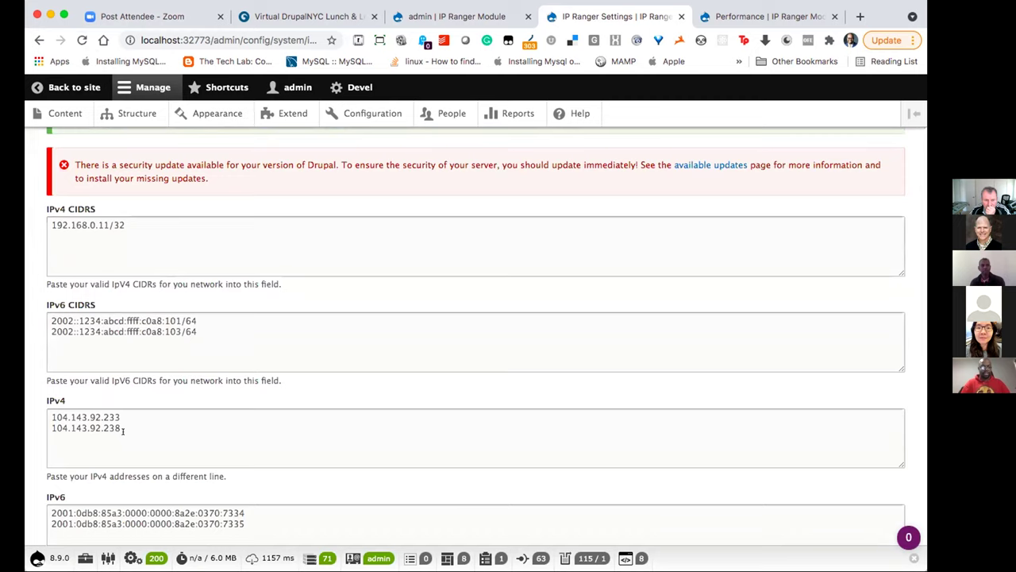
{"action": "left_click", "coordinate": [93, 442]}
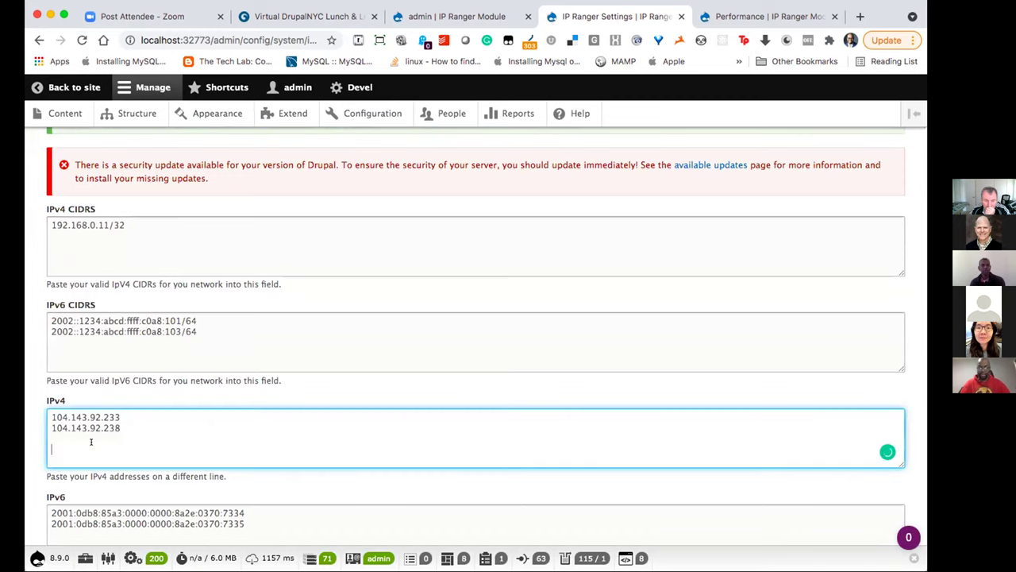
{"action": "key", "text": "super+v"}
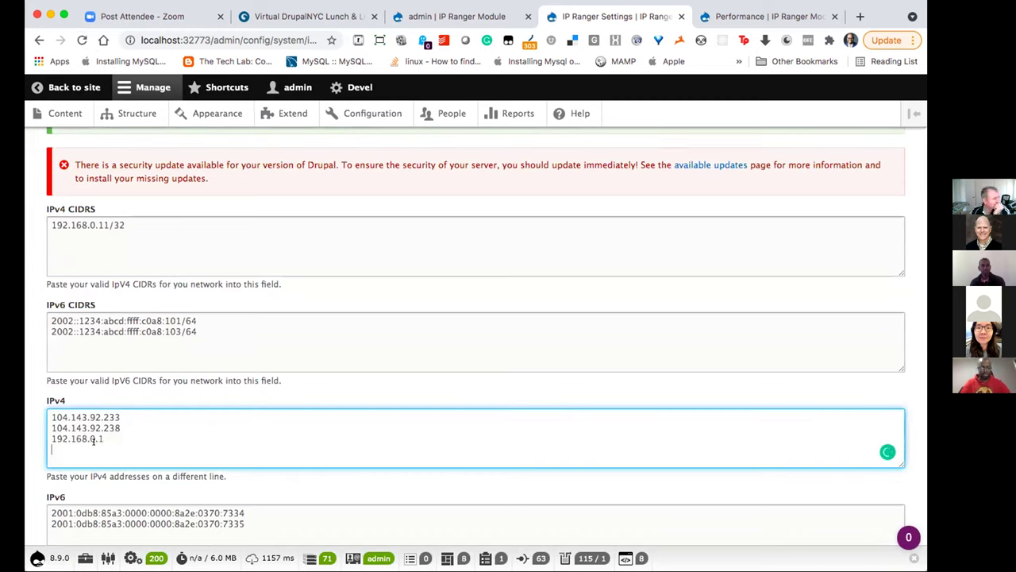
{"action": "scroll", "coordinate": [45, 475], "scroll_direction": "down", "scroll_amount": 3}
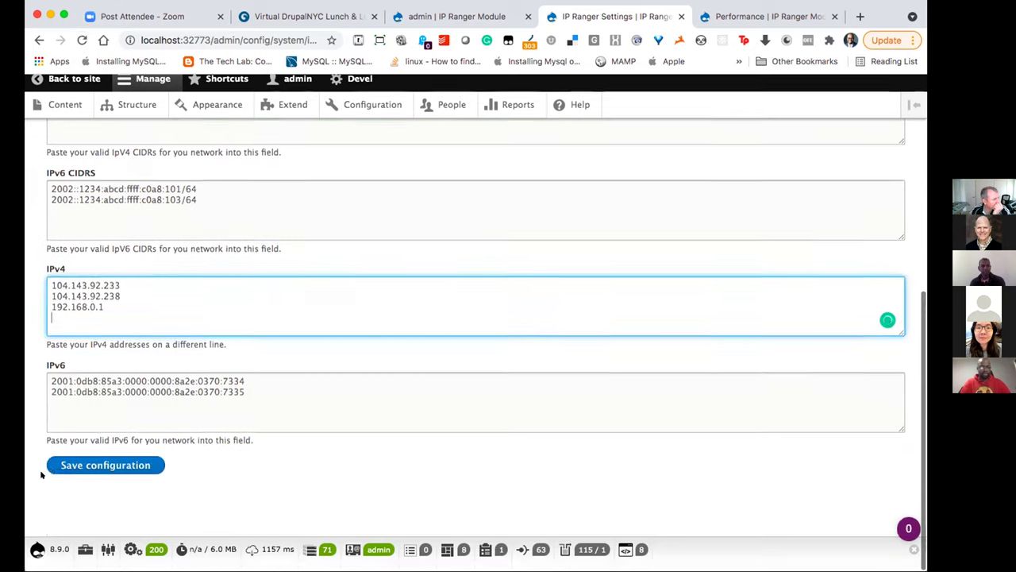
{"action": "left_click", "coordinate": [55, 473]}
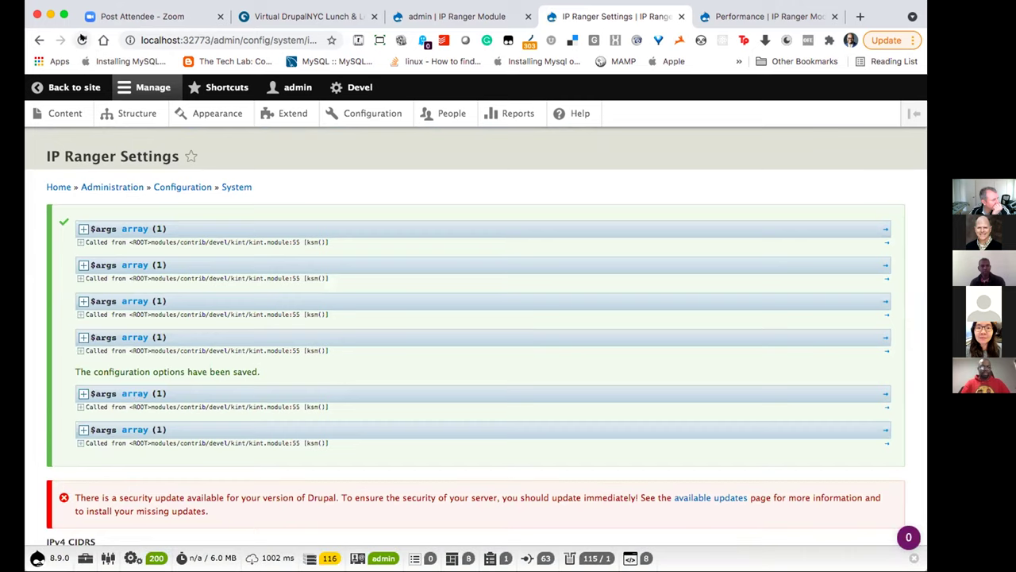
Reload the page and recheck the fourth $args debug entry with 192.168.0.1 back in the IPv4 list
{"action": "left_click", "coordinate": [82, 39]}
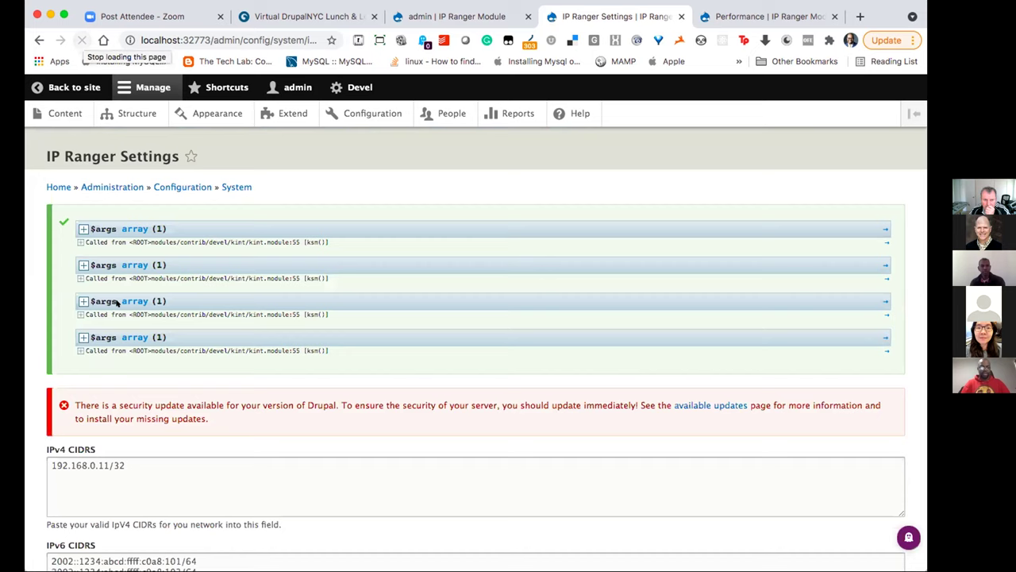
{"action": "left_click", "coordinate": [78, 335]}
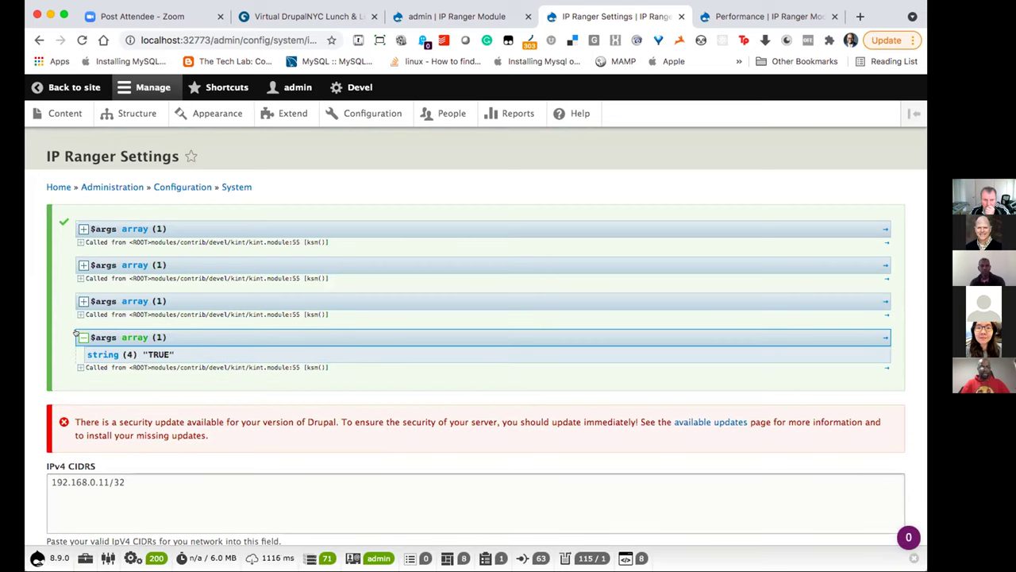
Review the configured IPv4 and IPv6 lists and expand the first $args debug entry to check the visitor's IP address
{"action": "scroll", "coordinate": [77, 334], "scroll_direction": "down", "scroll_amount": 5}
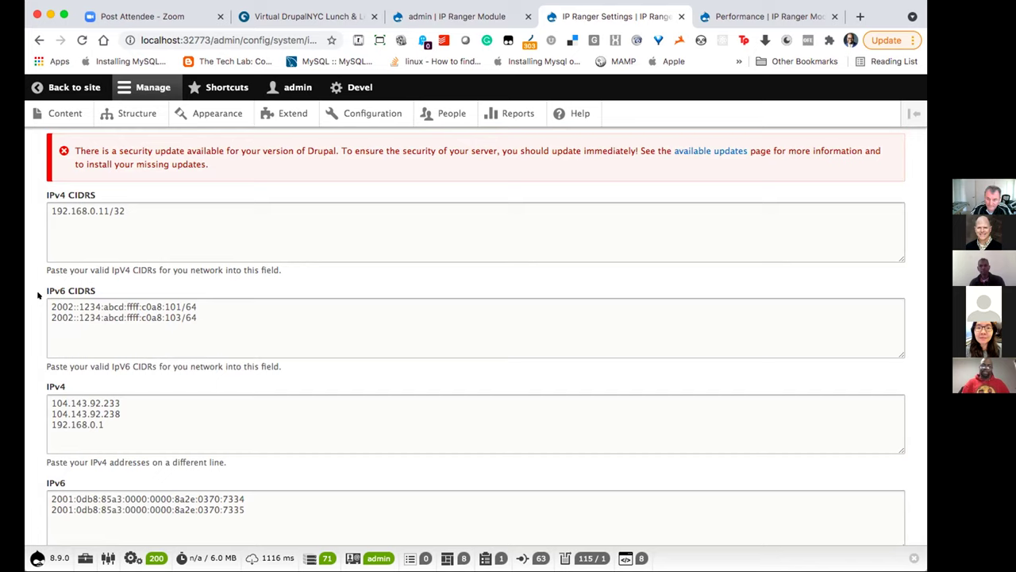
{"action": "scroll", "coordinate": [37, 295], "scroll_direction": "down", "scroll_amount": 3}
{"action": "scroll", "coordinate": [37, 295], "scroll_direction": "up", "scroll_amount": 2}
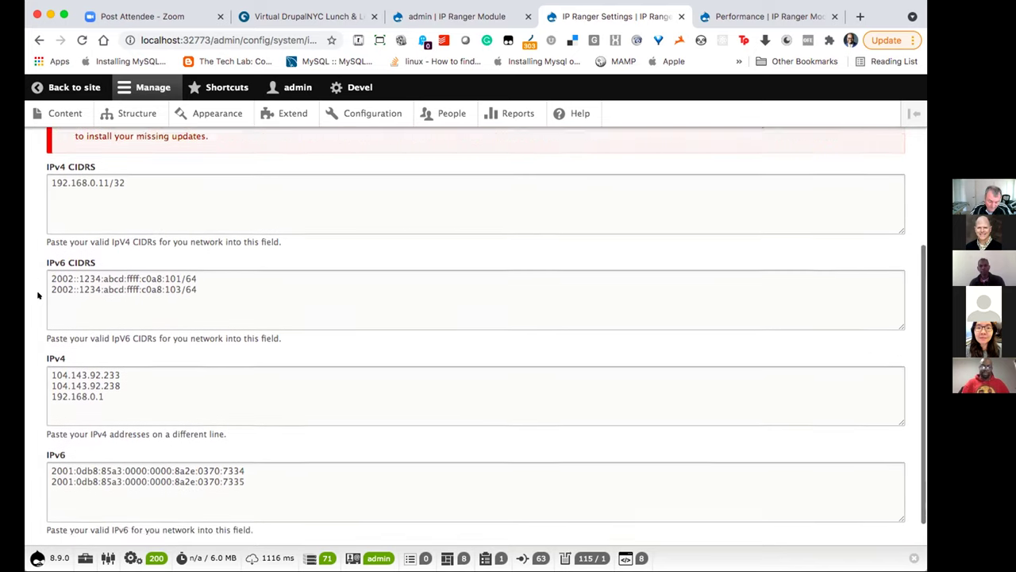
{"action": "scroll", "coordinate": [38, 296], "scroll_direction": "up", "scroll_amount": 1}
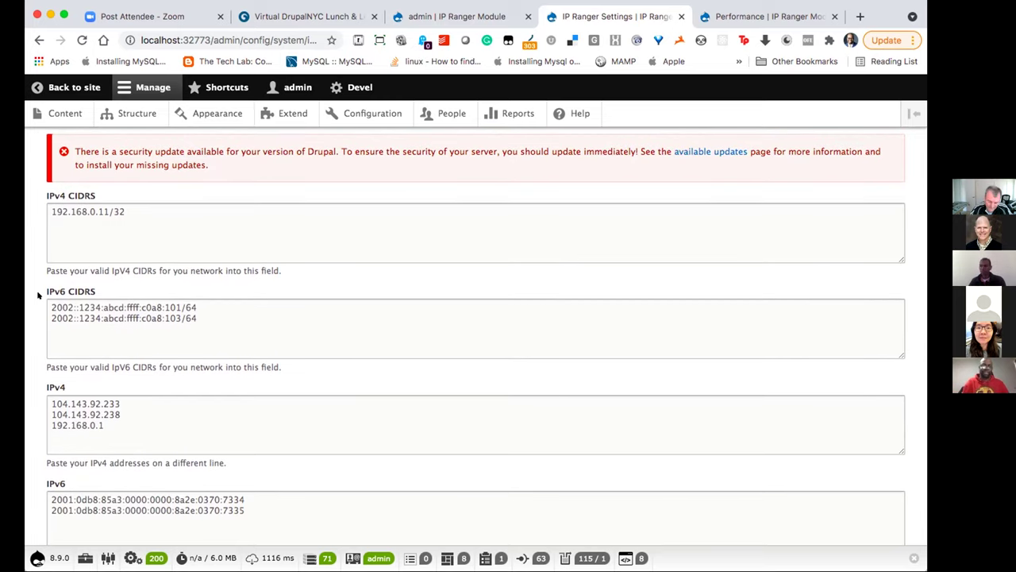
{"action": "scroll", "coordinate": [37, 296], "scroll_direction": "up", "scroll_amount": 6}
{"action": "scroll", "coordinate": [37, 296], "scroll_direction": "up", "scroll_amount": 1}
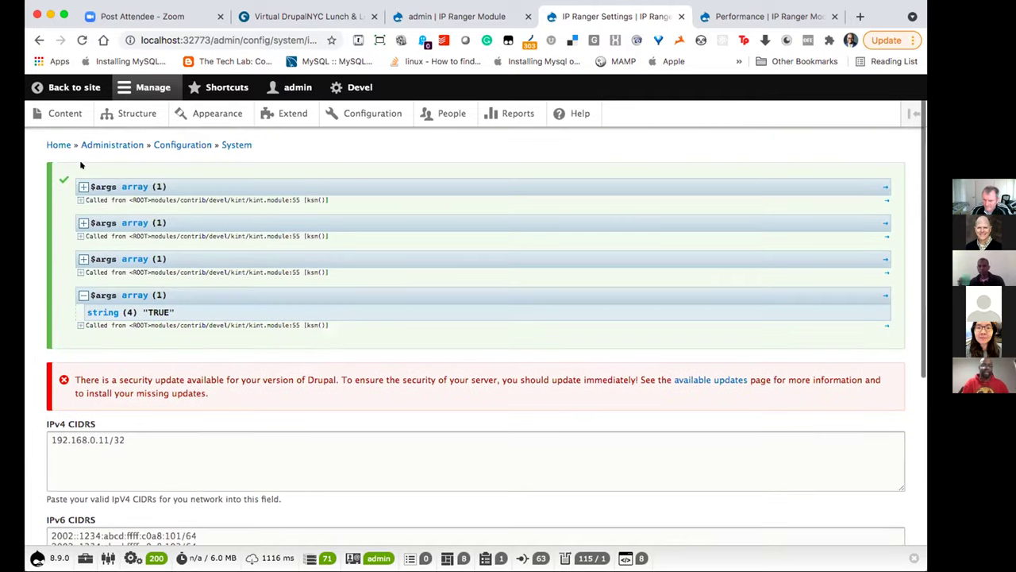
{"action": "left_click", "coordinate": [77, 187]}
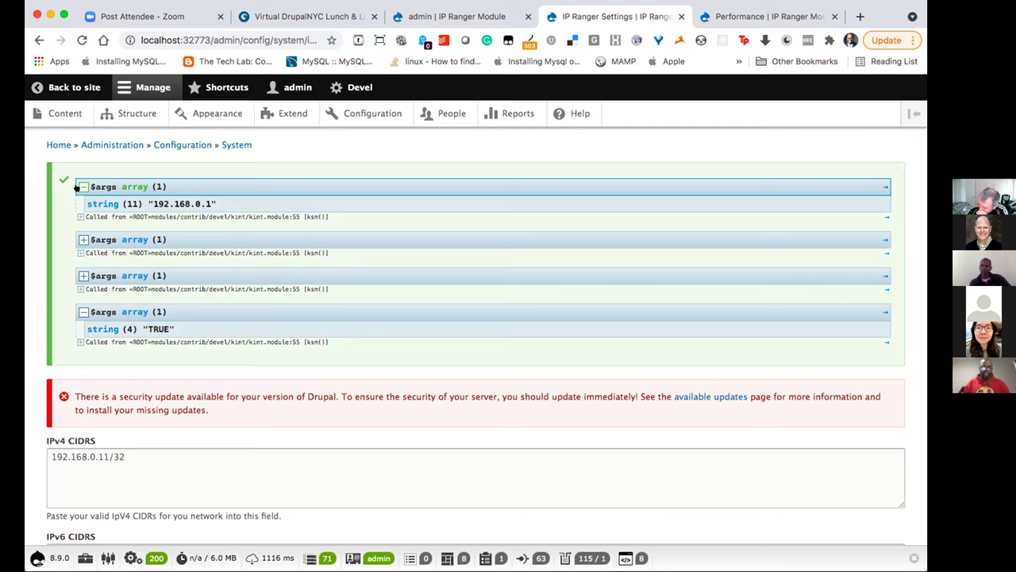
{"action": "scroll", "coordinate": [38, 315], "scroll_direction": "down", "scroll_amount": 6}
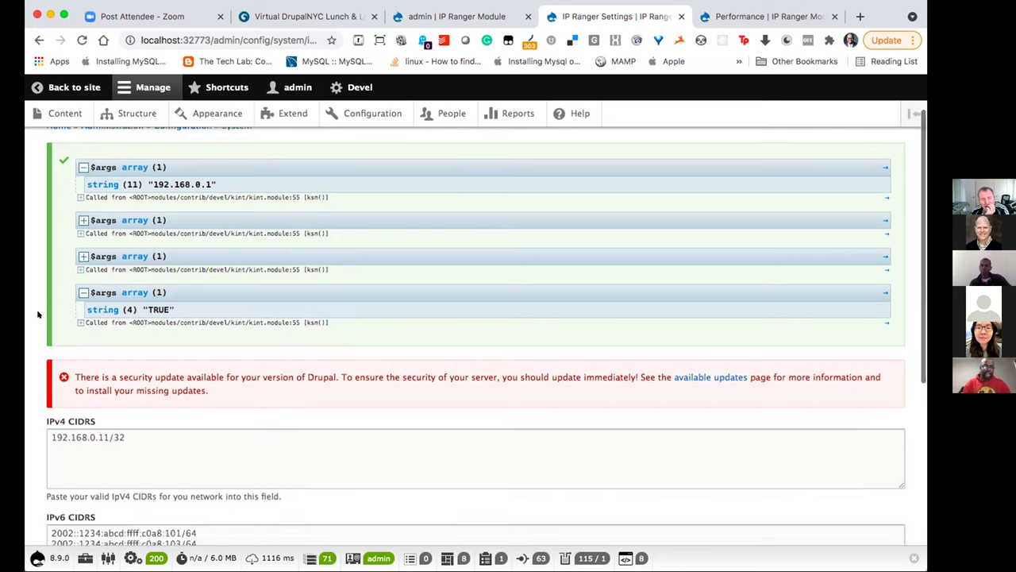
{"action": "scroll", "coordinate": [37, 314], "scroll_direction": "down", "scroll_amount": 1}
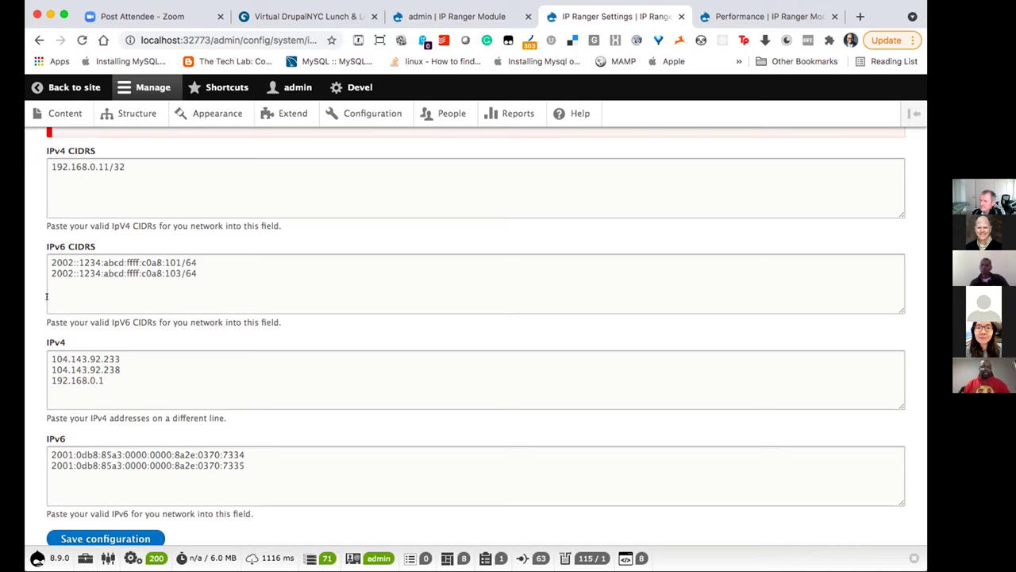
{"action": "scroll", "coordinate": [31, 288], "scroll_direction": "up", "scroll_amount": 2}
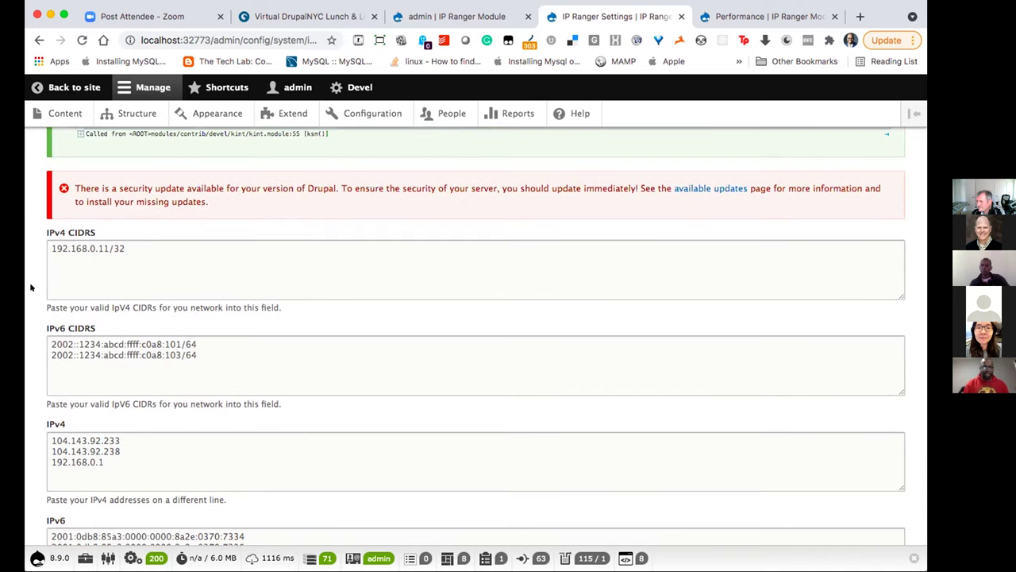
{"action": "scroll", "coordinate": [31, 287], "scroll_direction": "up", "scroll_amount": 3}
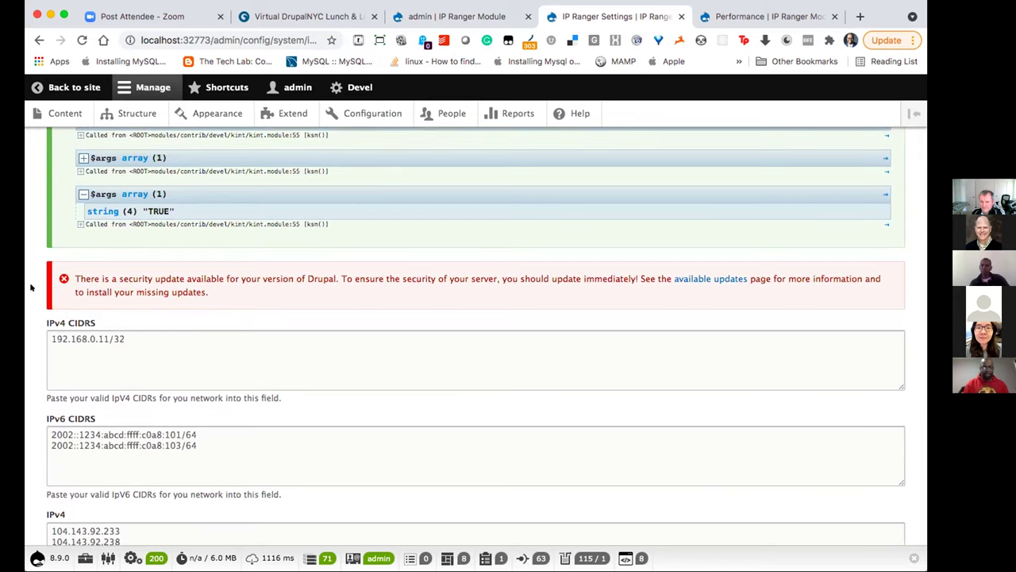